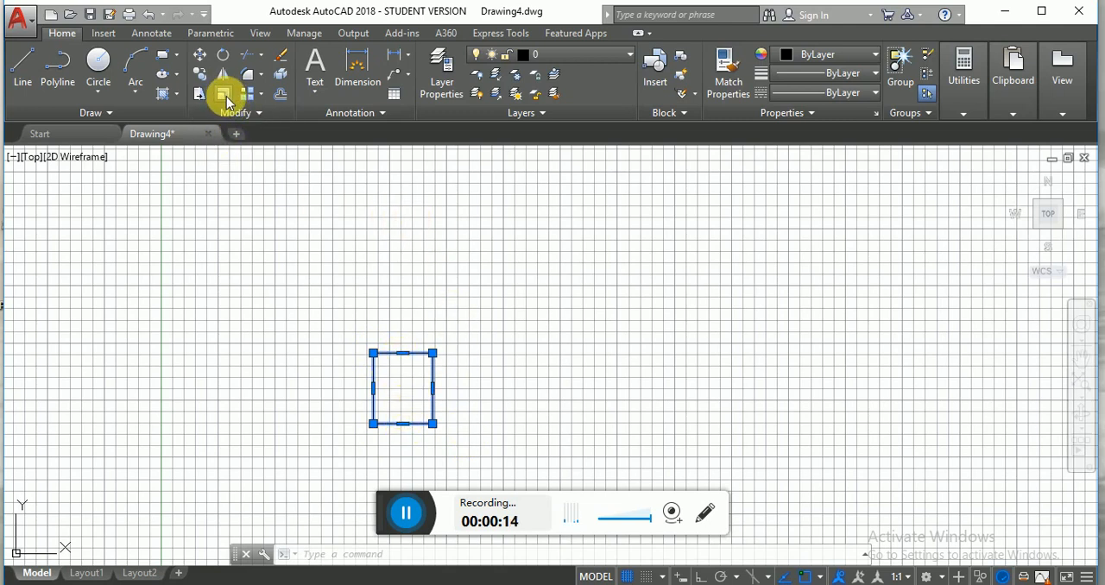
# - Scale the selected rectangle by a factor of 0.5 about its lower-left corner
pyautogui.click(326, 557)
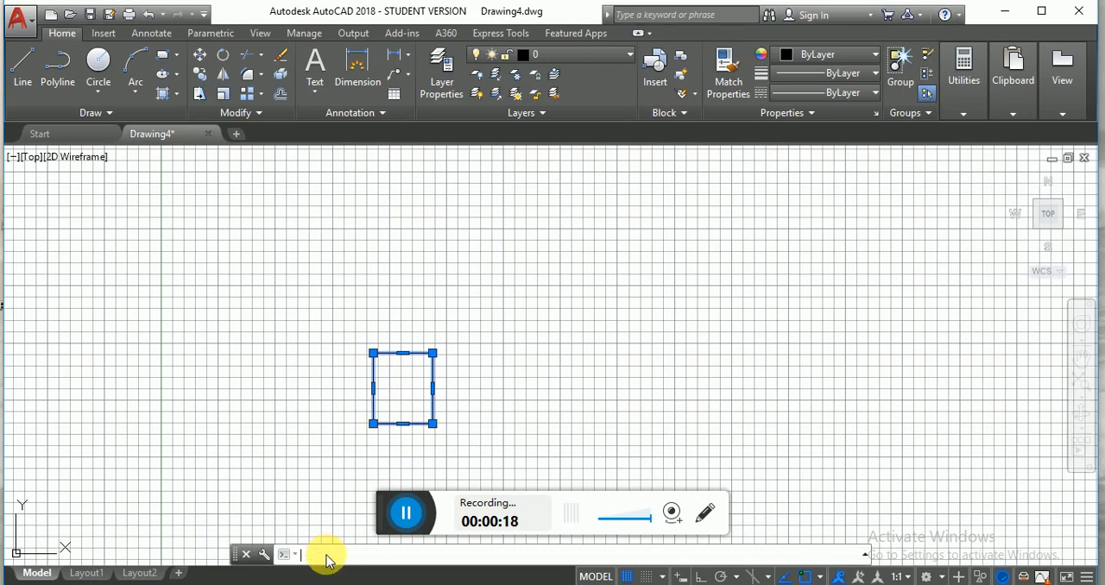
pyautogui.write('SC')
pyautogui.press('Return')
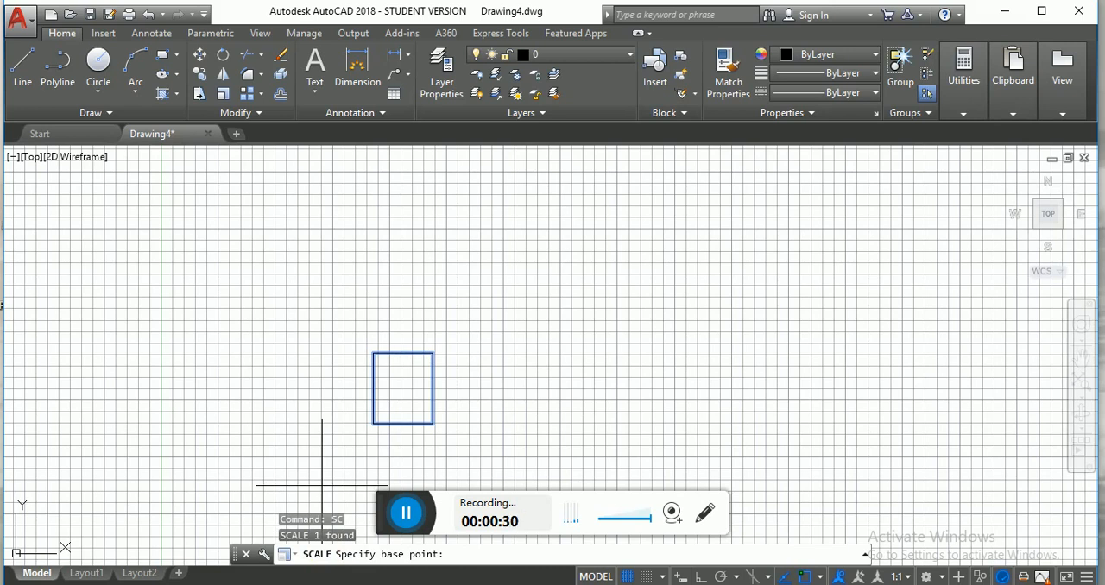
pyautogui.click(373, 423)
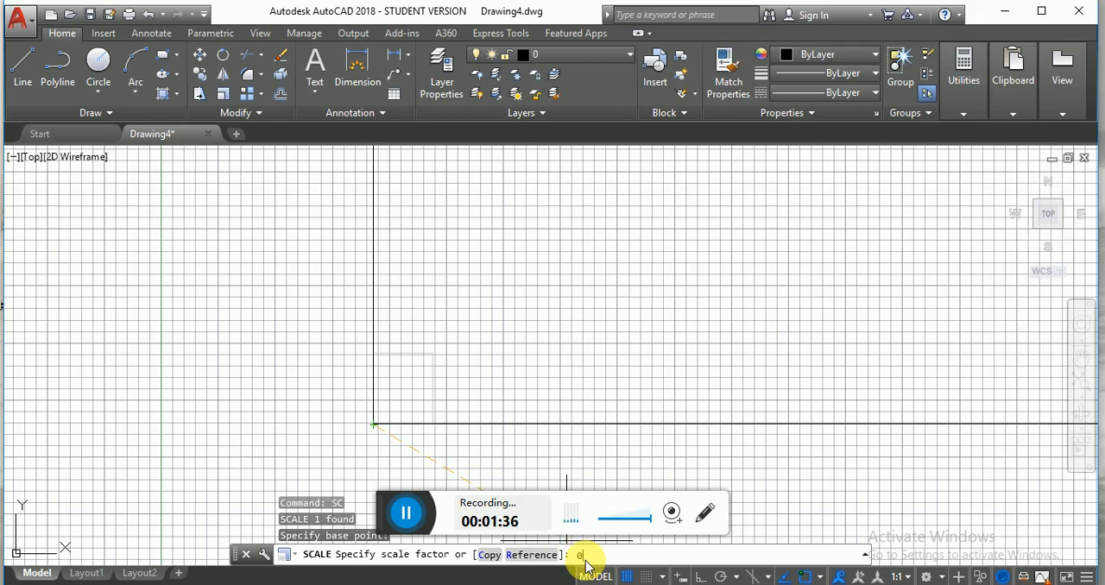
pyautogui.write('.5')
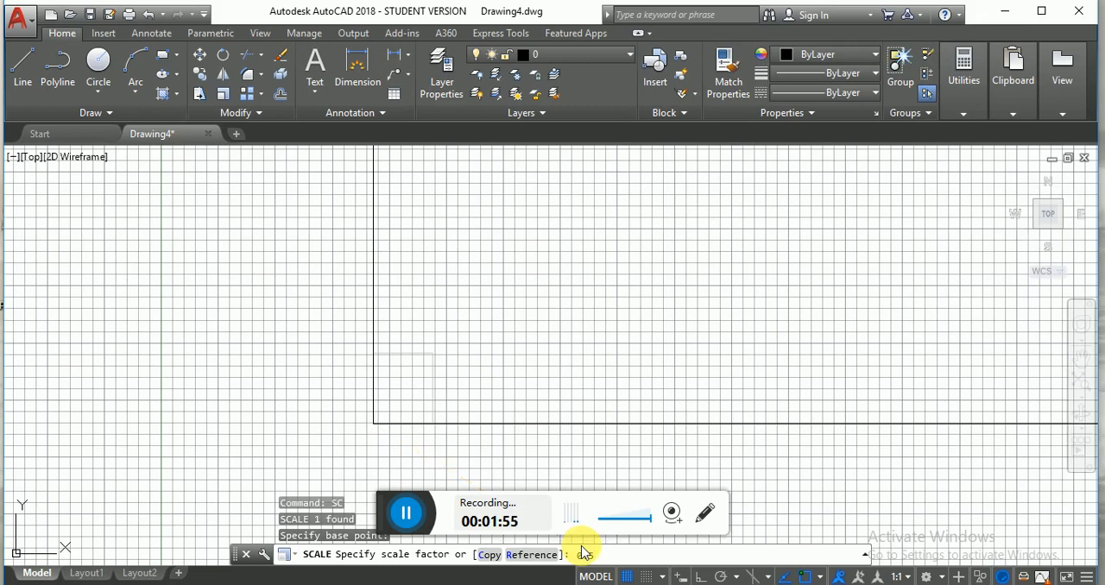
pyautogui.press('Return')
# - Scale a copy of the rectangle by a factor of 2 about its lower-left corner, keeping the original
pyautogui.scroll(4, 402, 398)
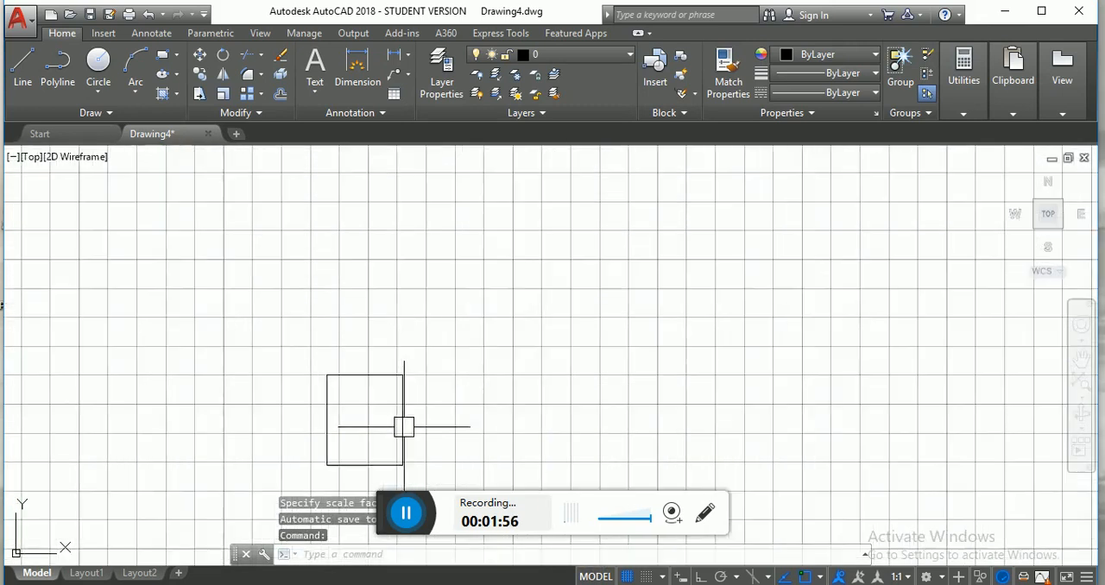
pyautogui.moveTo(418, 429); pyautogui.dragTo(417, 359, button='middle')
pyautogui.scroll(2, 376, 394)
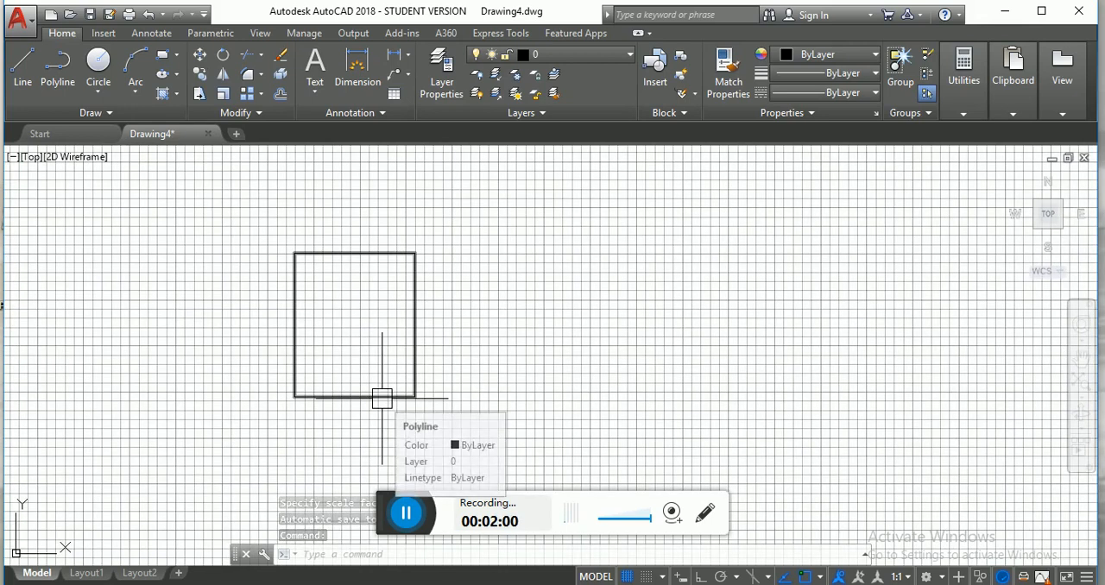
pyautogui.click(381, 398)
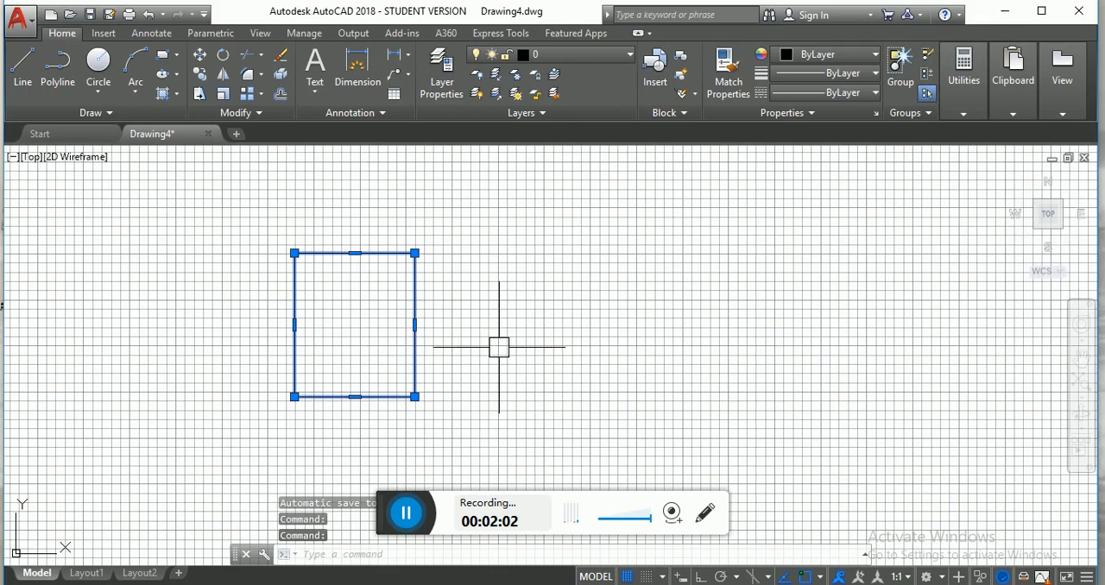
pyautogui.click(221, 92)
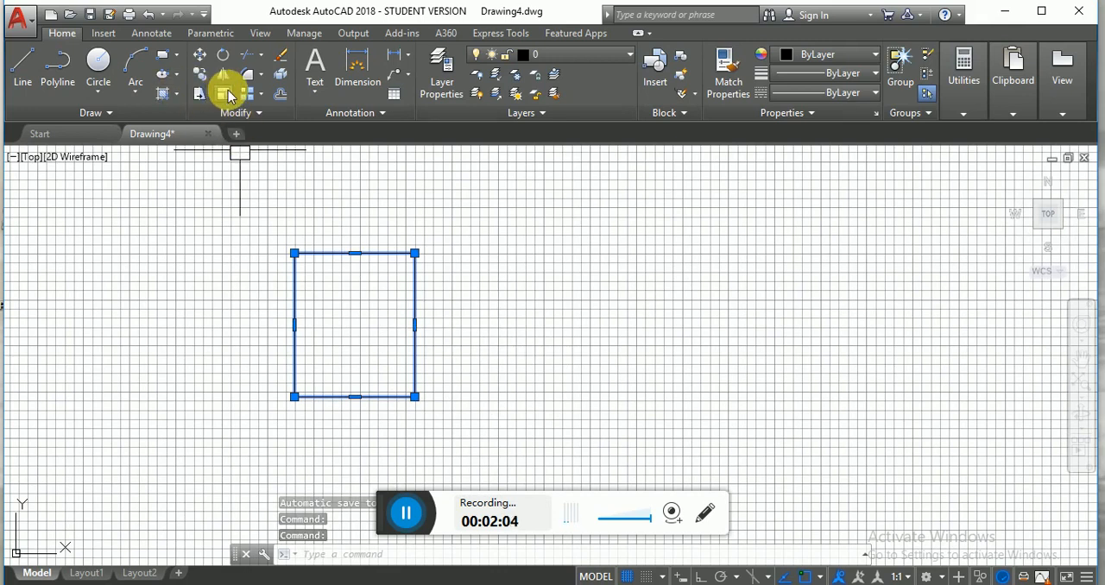
pyautogui.click(294, 397)
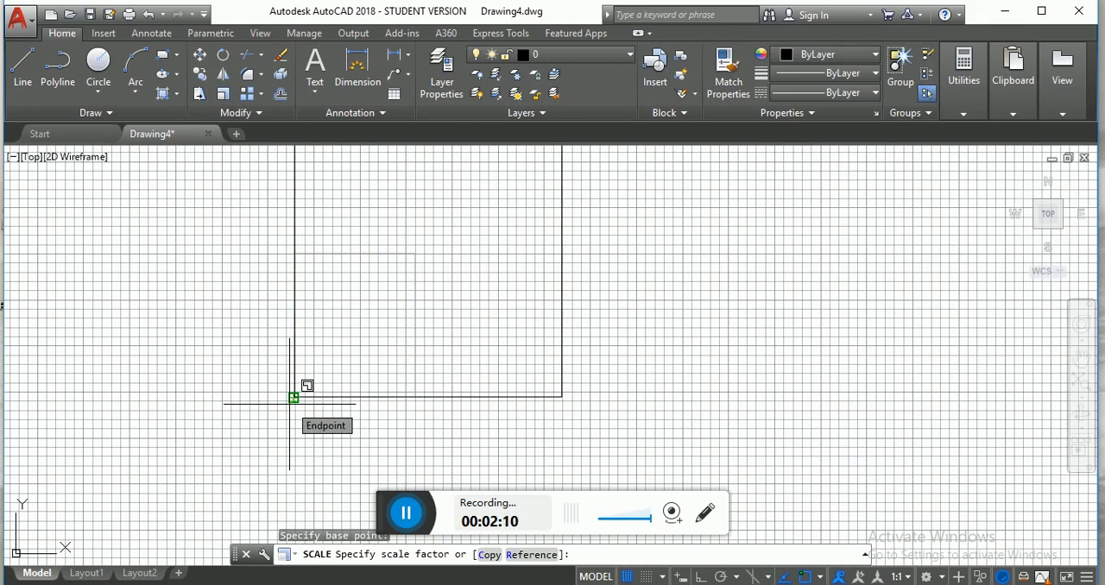
pyautogui.click(488, 557)
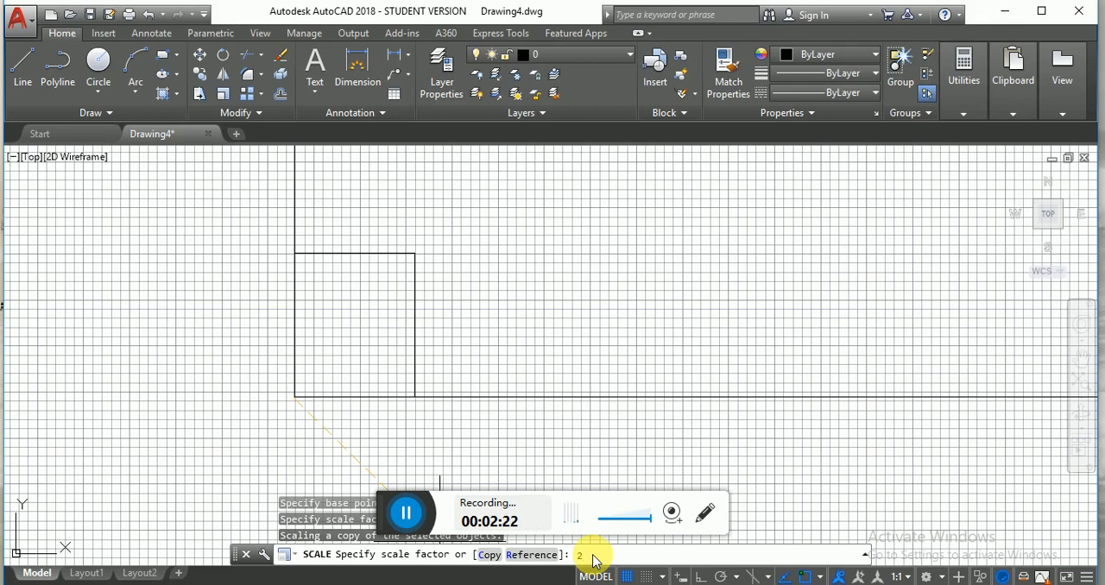
pyautogui.press('Return')
# - Delete the larger rectangle, leaving the smaller original in place
pyautogui.moveTo(507, 440); pyautogui.dragTo(490, 486, button='middle')
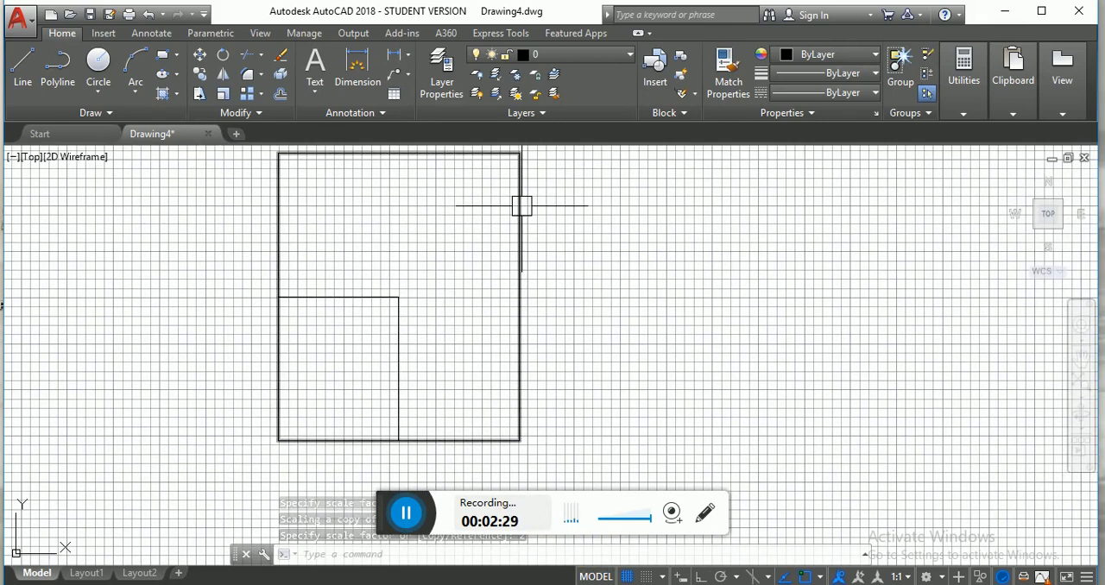
pyautogui.moveTo(506, 208)
pyautogui.mouseDown(button='middle')
pyautogui.moveTo(479, 244)
pyautogui.moveTo(493, 257)
pyautogui.mouseUp(button='middle')
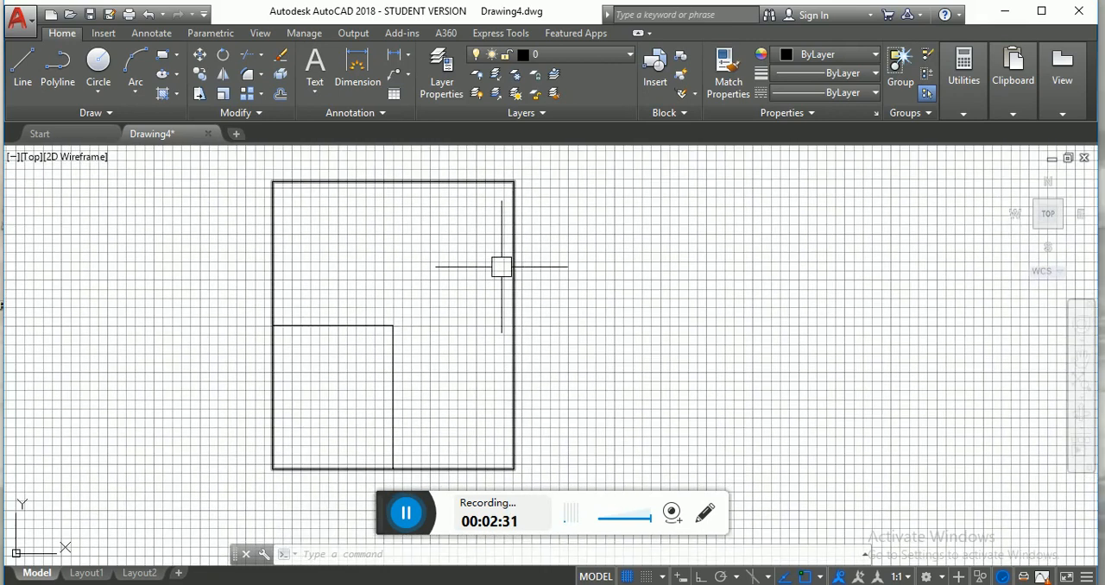
pyautogui.scroll(-2, 405, 305)
pyautogui.click(473, 316)
pyautogui.moveTo(474, 320)
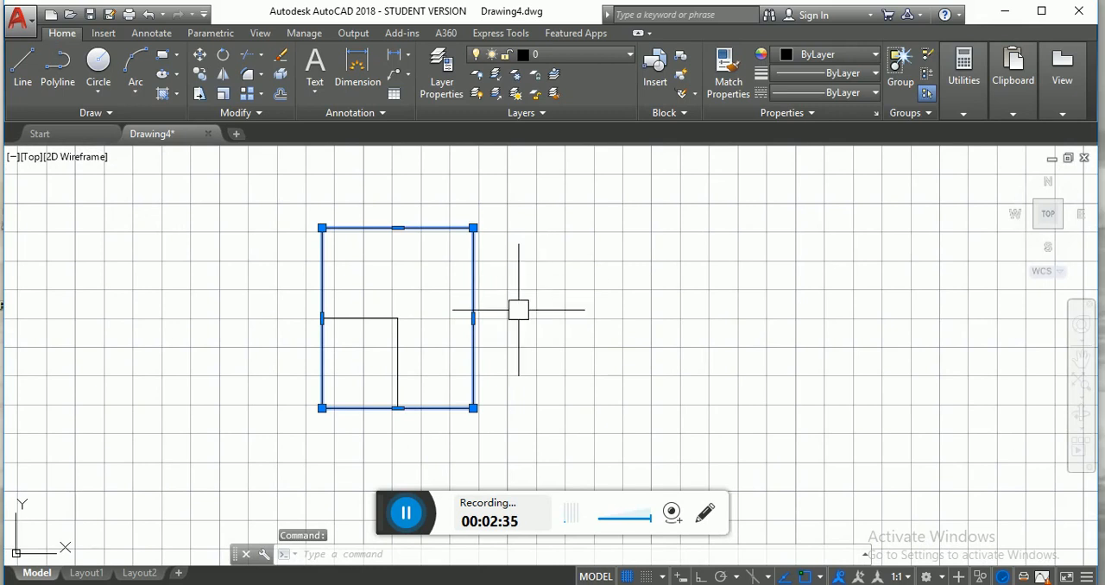
pyautogui.press('Delete')
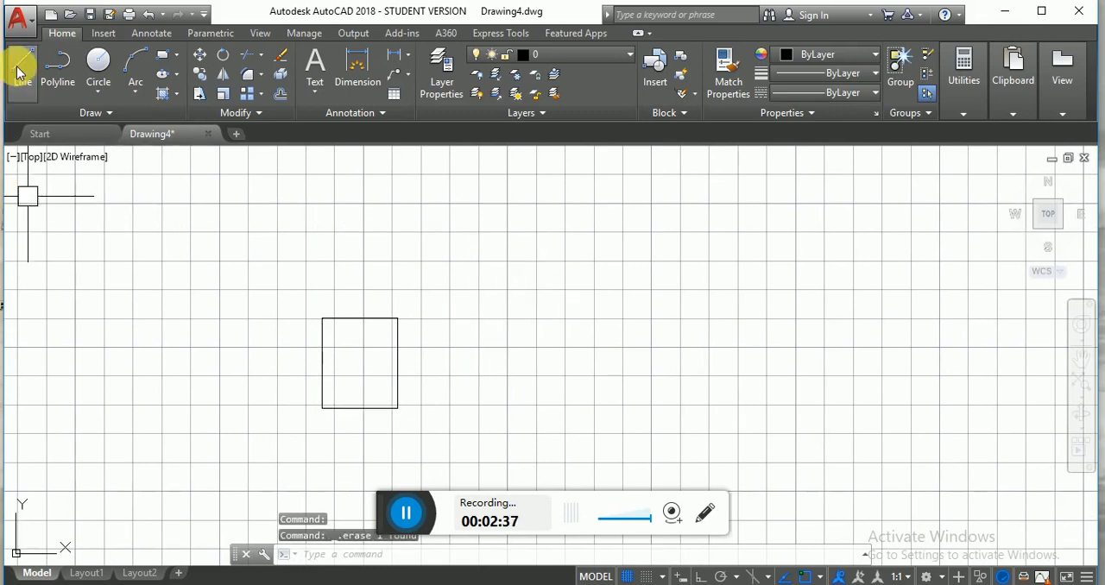
# - Draw a horizontal line about 71.5 units long to the right of the rectangle, level with its bottom edge, with Ortho on
pyautogui.click(20, 72)
pyautogui.click(479, 407)
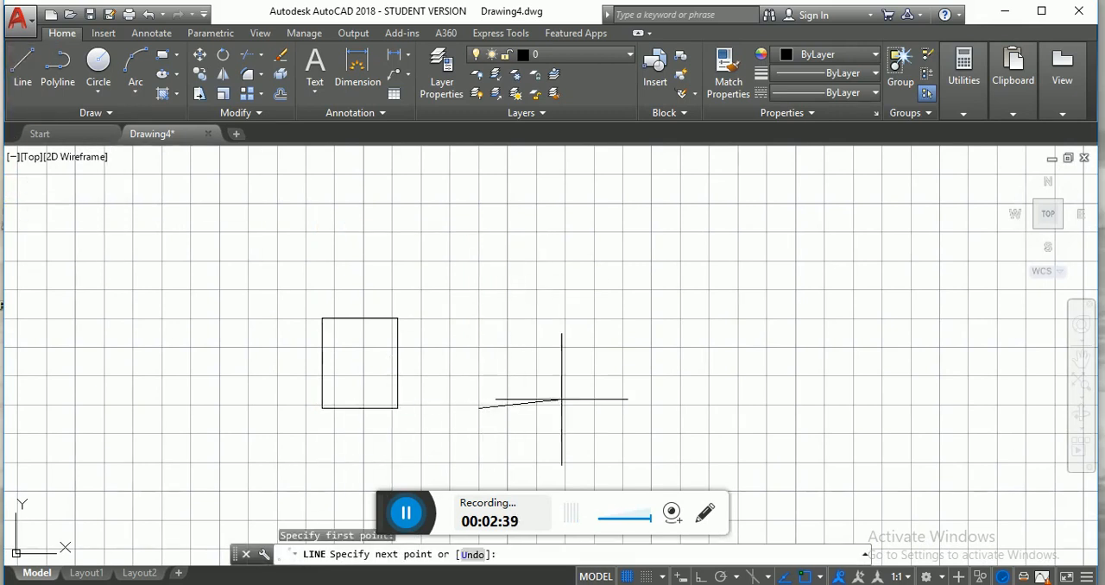
pyautogui.press('F8')
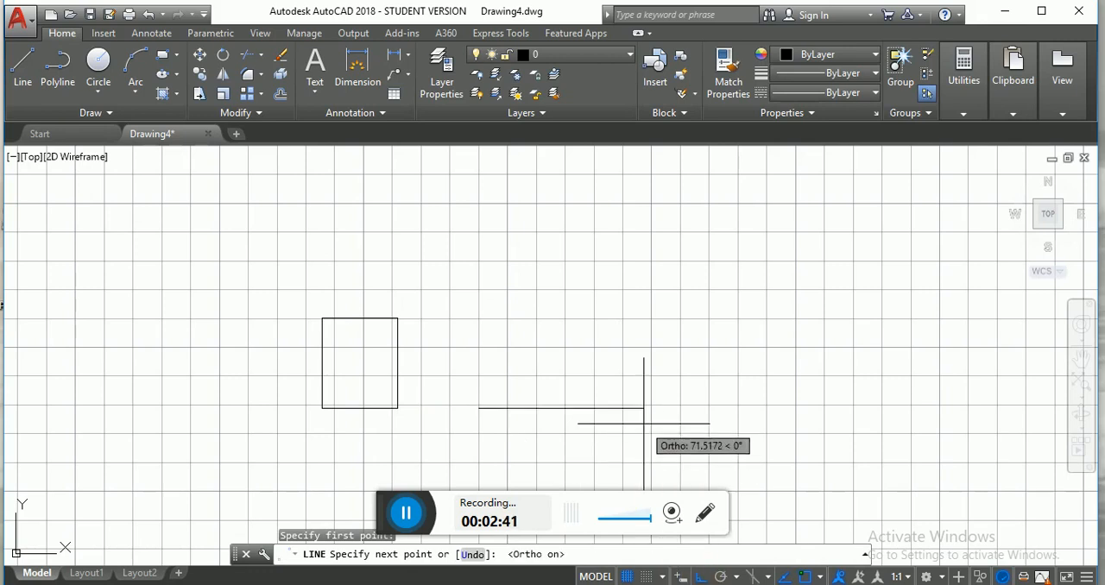
pyautogui.click(643, 423)
pyautogui.rightClick(664, 440)
pyautogui.click(710, 257)
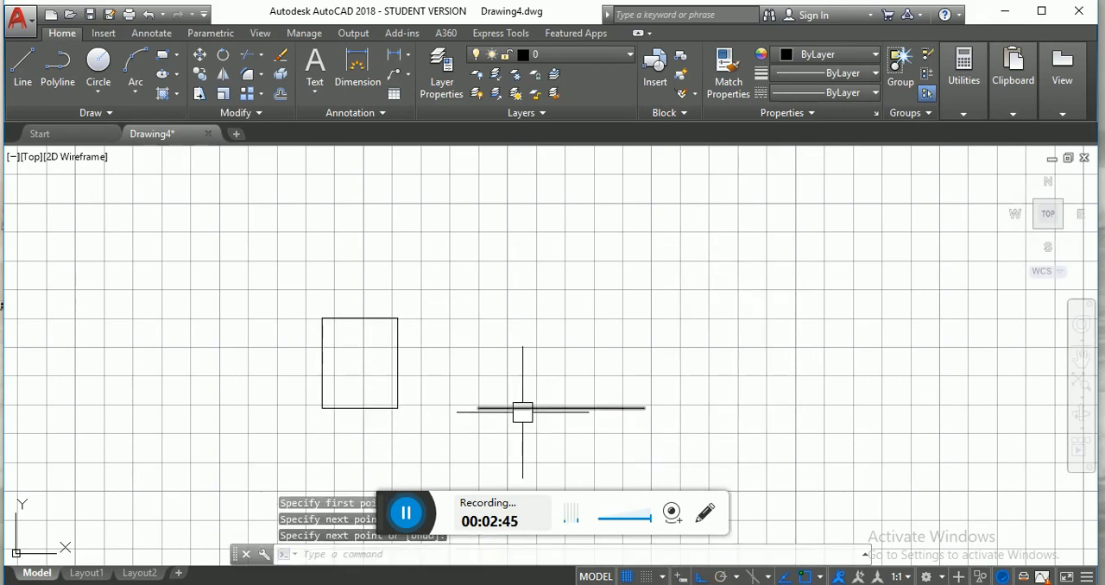
# - Scale the rectangle by reference from its lower-left corner, using its bottom edge as reference length and the line's endpoints as new length
pyautogui.click(398, 403)
pyautogui.click(223, 94)
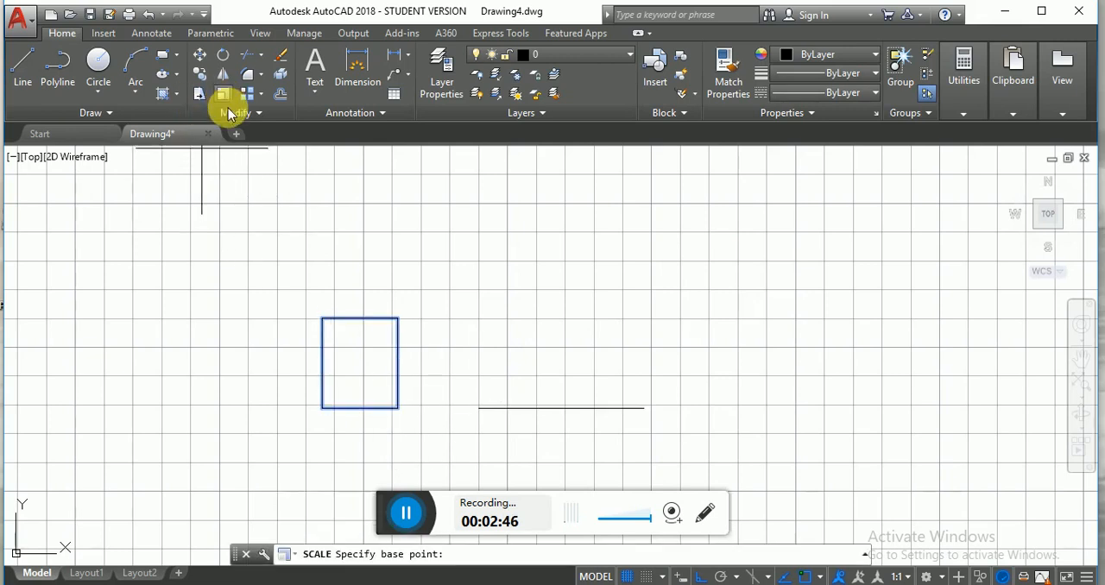
pyautogui.click(322, 408)
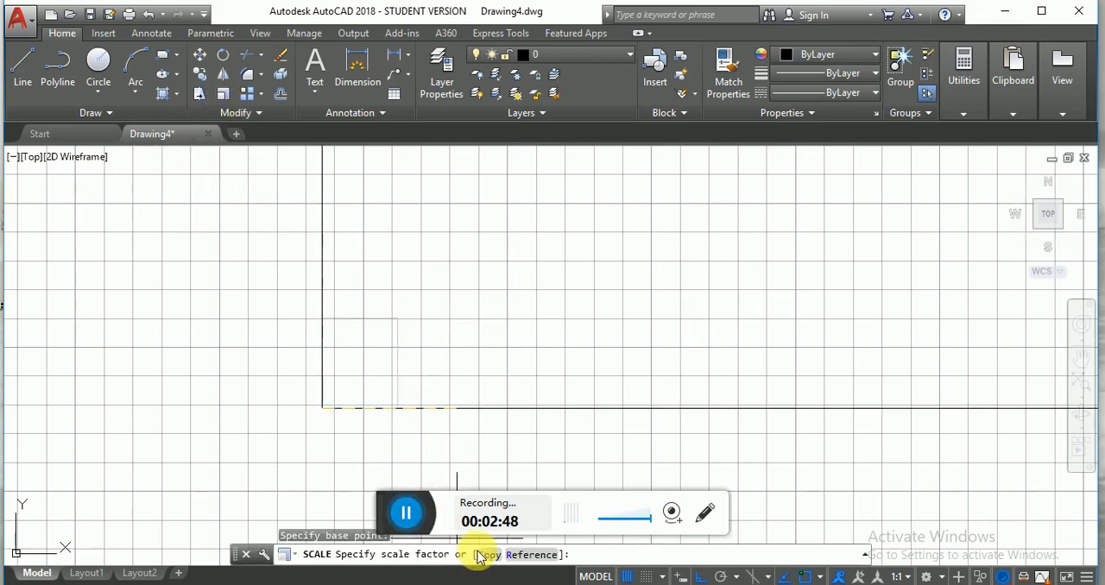
pyautogui.click(526, 554)
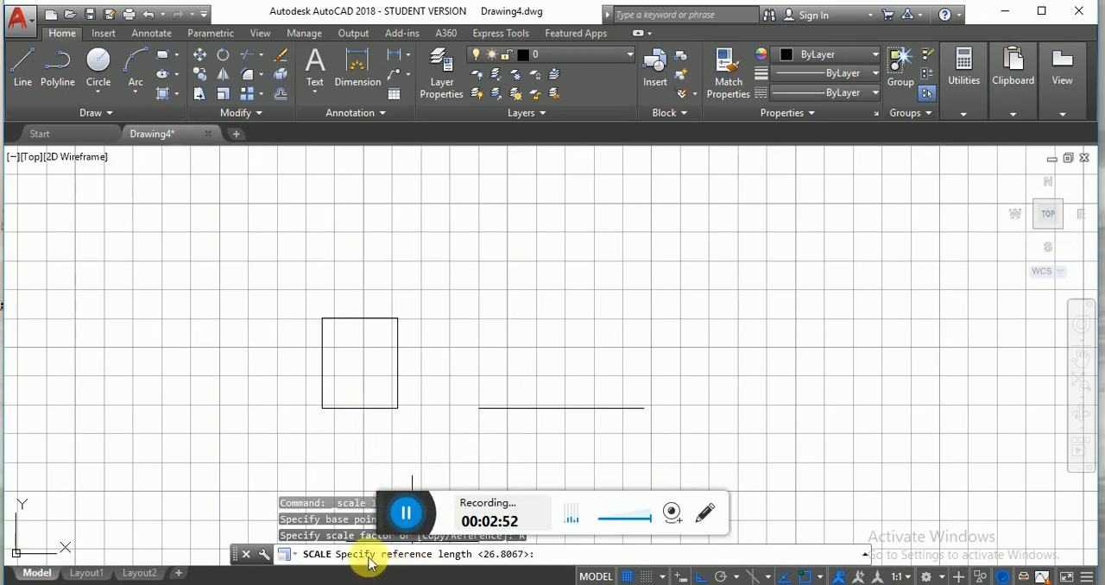
pyautogui.click(321, 408)
pyautogui.click(398, 408)
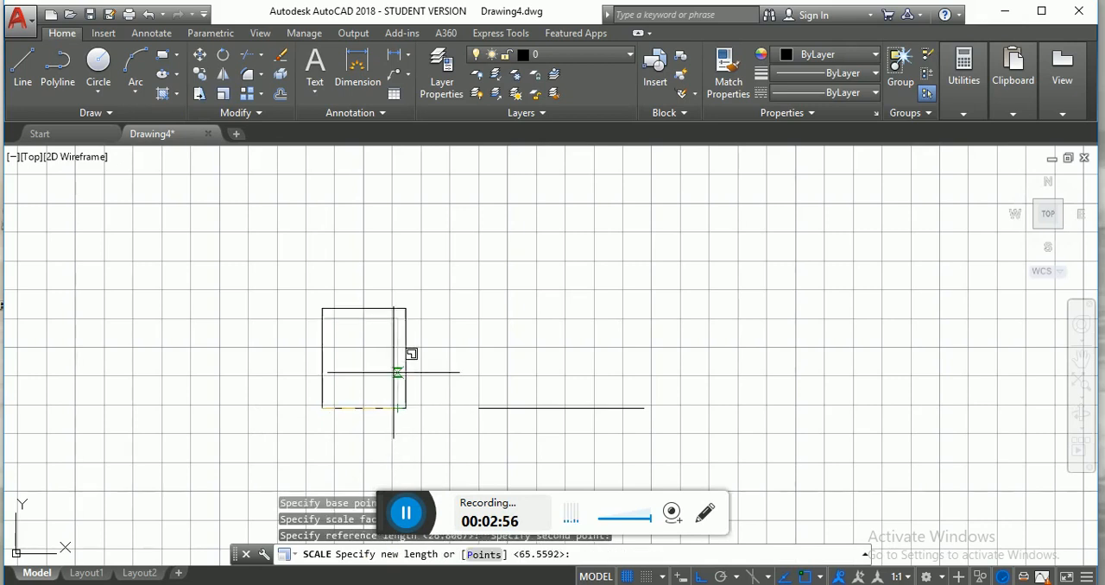
pyautogui.click(483, 555)
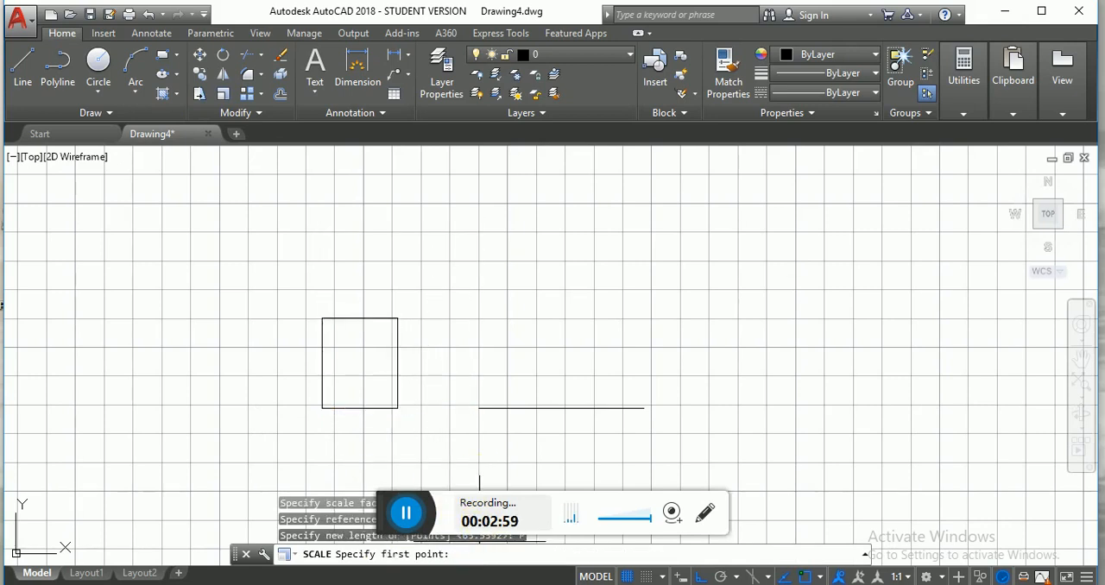
pyautogui.click(479, 407)
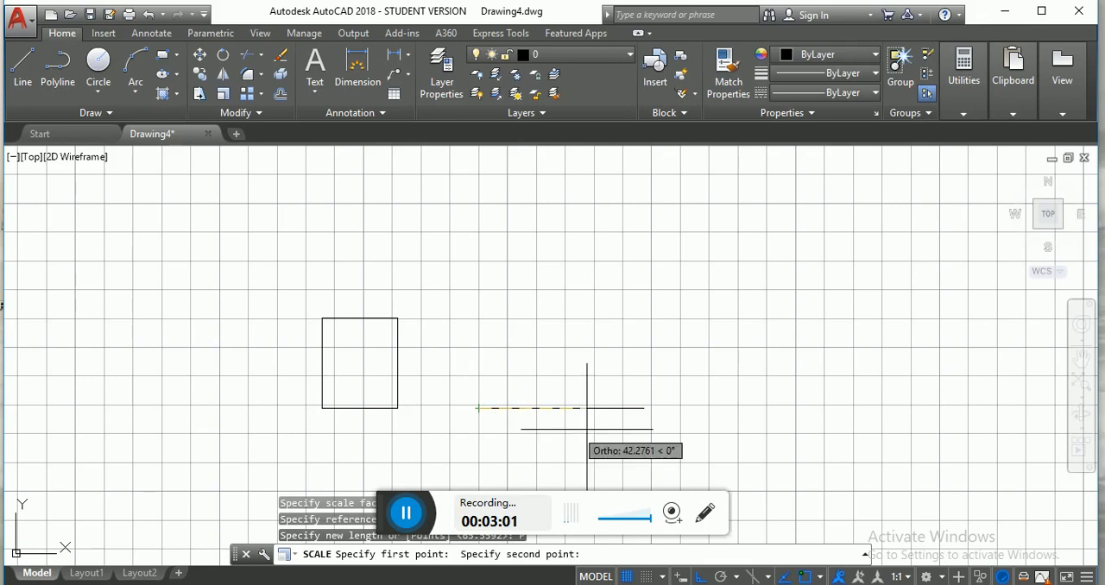
pyautogui.click(643, 407)
# - Move the scaled rectangle by its lower-left corner to just above the line, aligned with the line's left end, with Ortho off
pyautogui.click(391, 408)
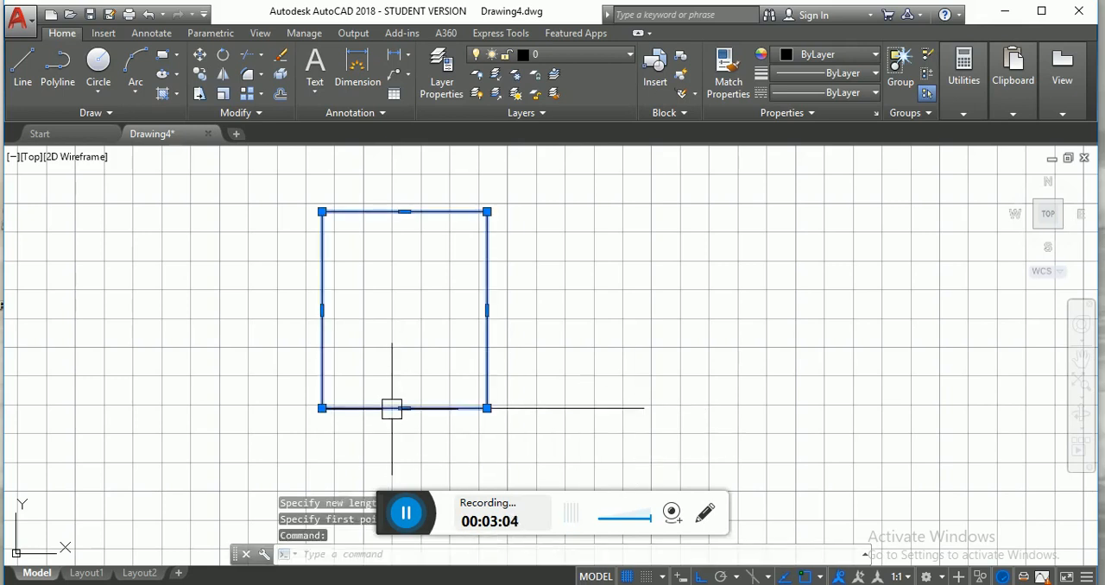
pyautogui.write('m')
pyautogui.press('Return')
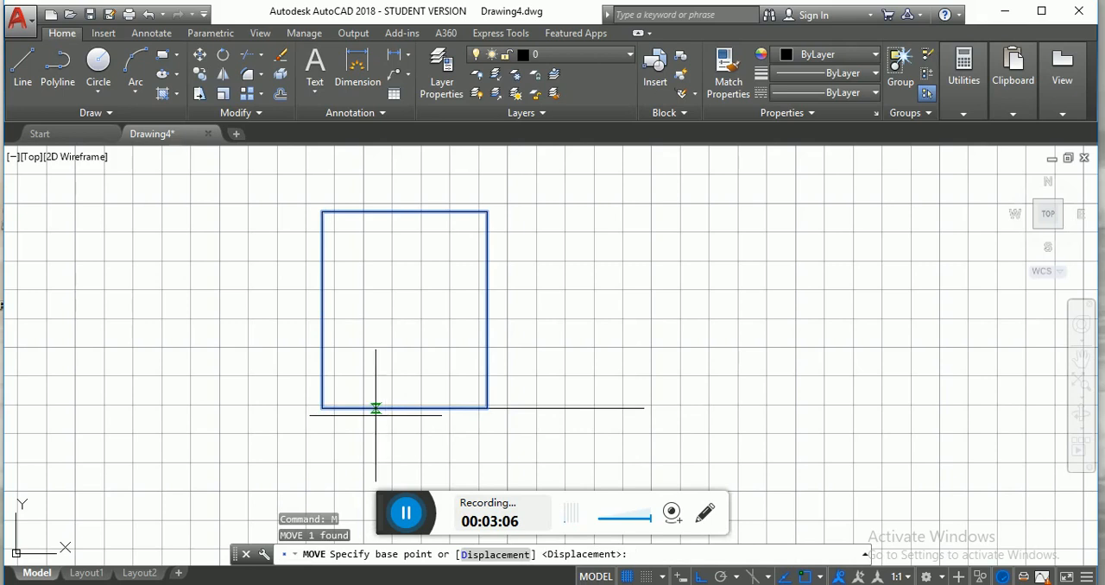
pyautogui.click(322, 408)
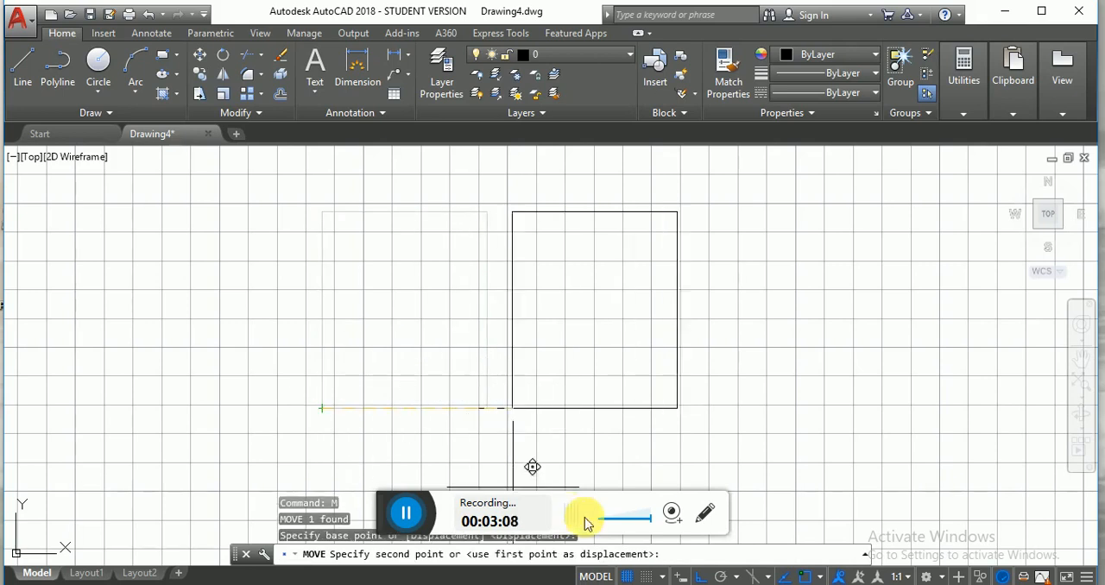
pyautogui.click(700, 577)
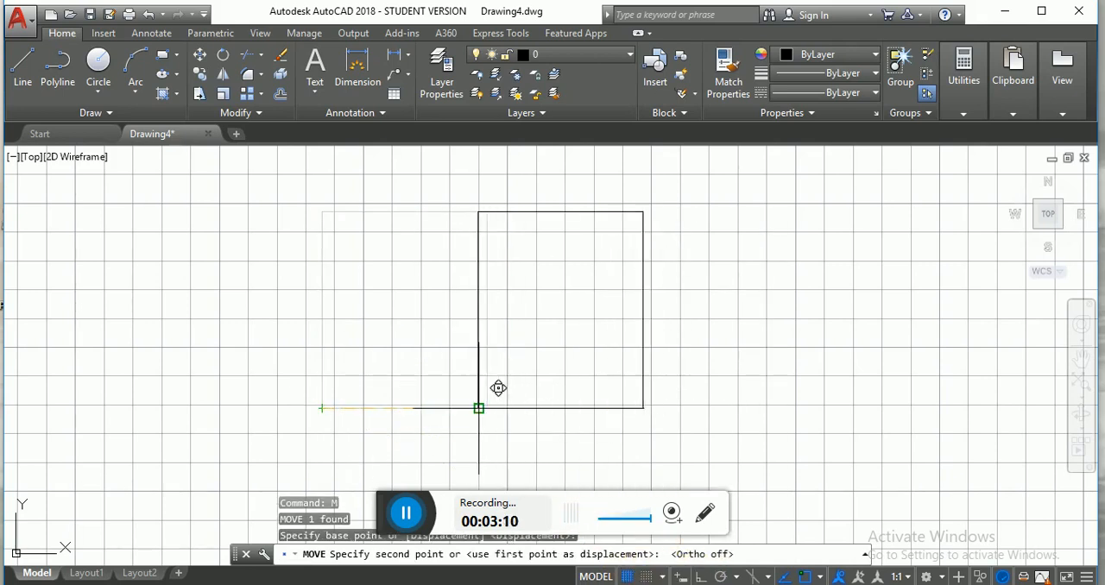
pyautogui.click(478, 366)
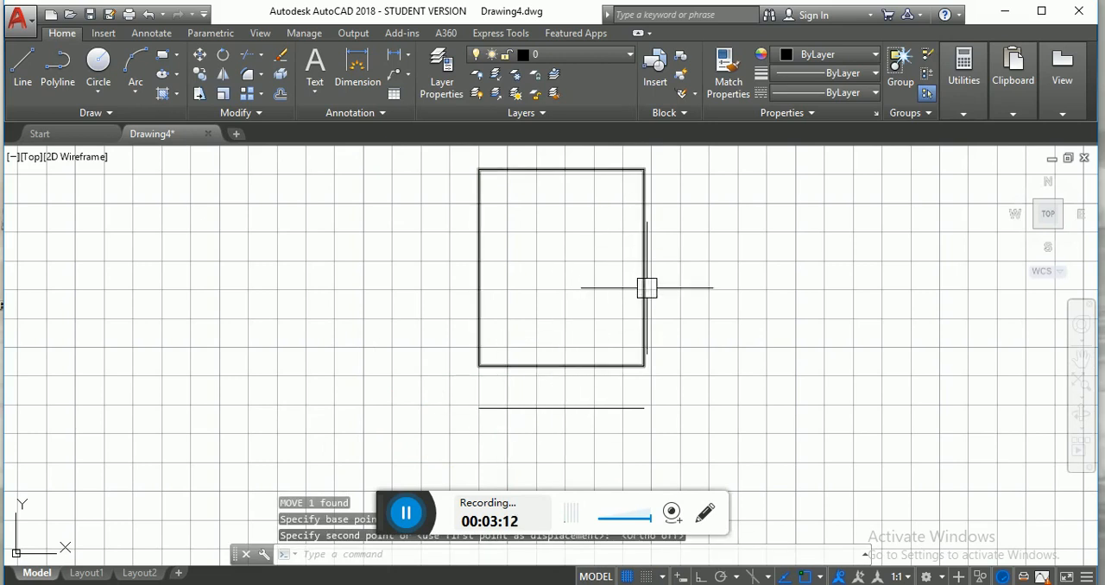